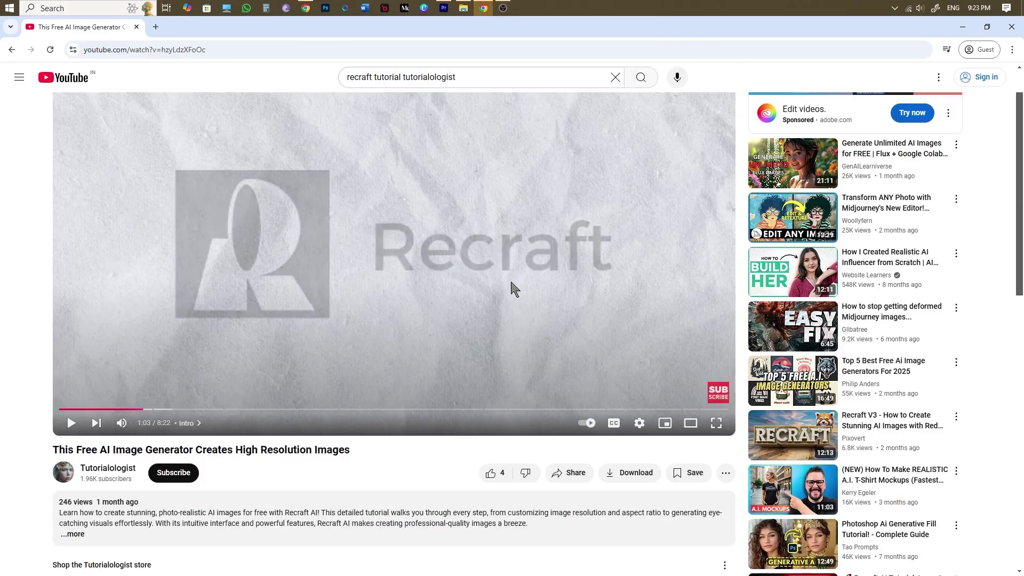
# - Play the Recraft image generator tutorial video in fullscreen
pyautogui.click(71, 424)
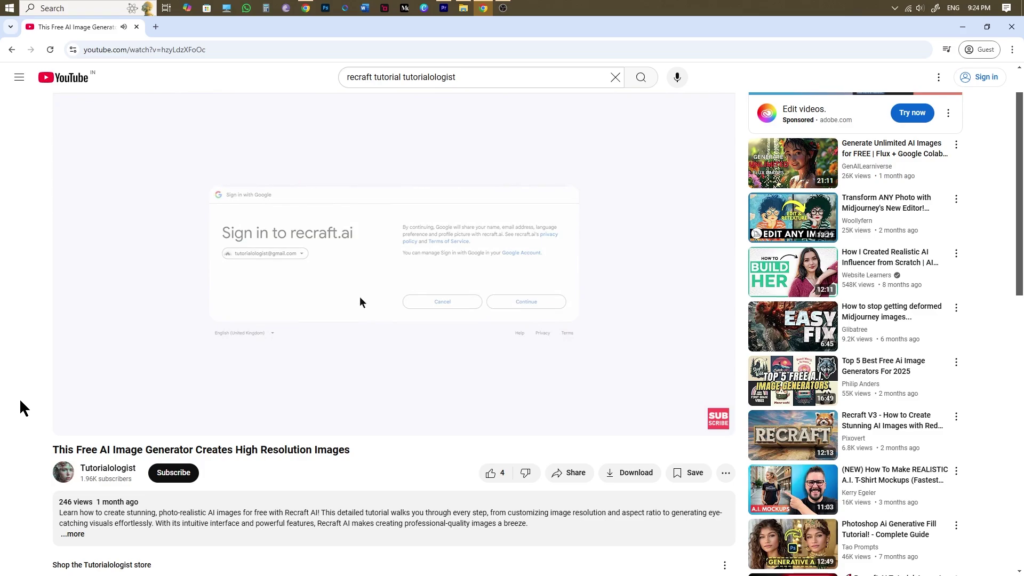
pyautogui.press('f')
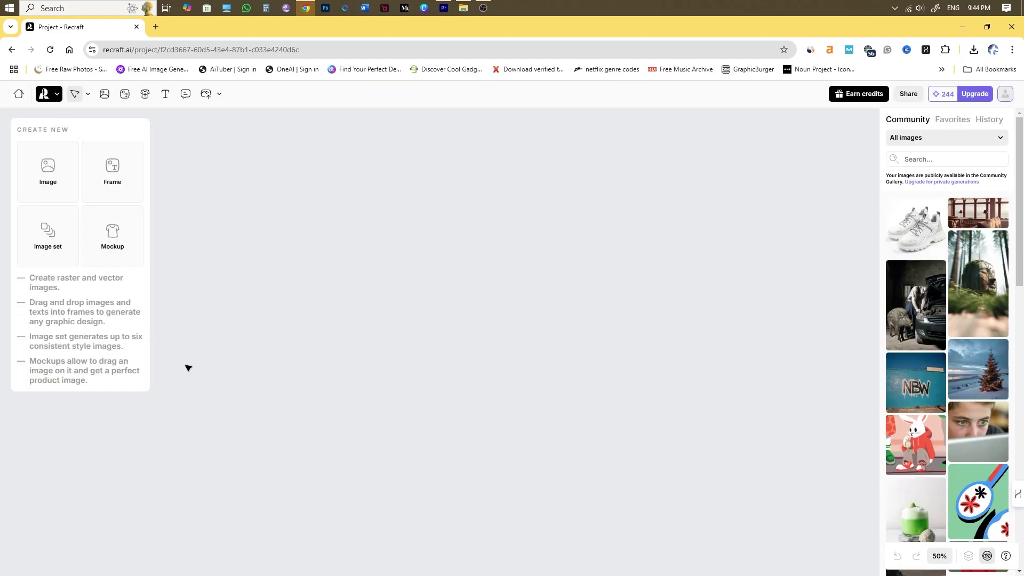
# - Add a 1024×1024 Mockup frame to the new project's canvas
pyautogui.click(113, 256)
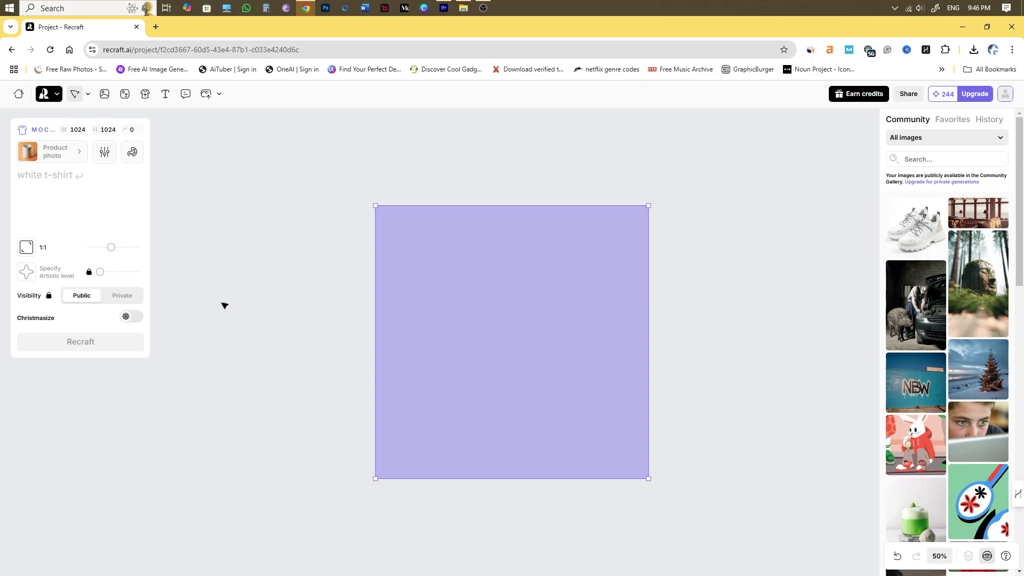
# - Generate a 'white coffee mug placed on a table' mockup, then import the clone trooper picture
pyautogui.click(45, 192)
pyautogui.write('a white coffee m')
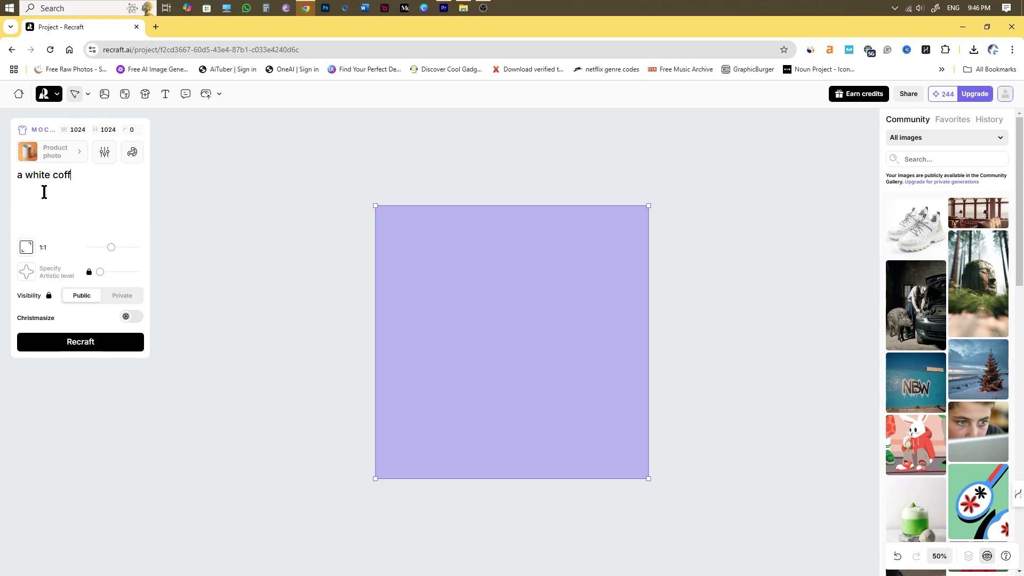
pyautogui.write('ug placed on a table')
pyautogui.press('Return')
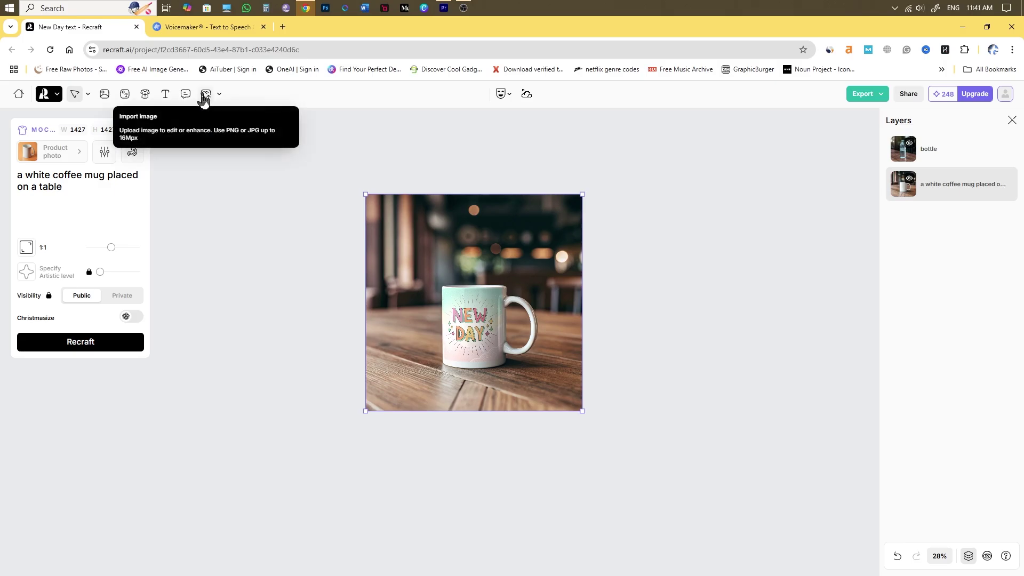
pyautogui.click(204, 96)
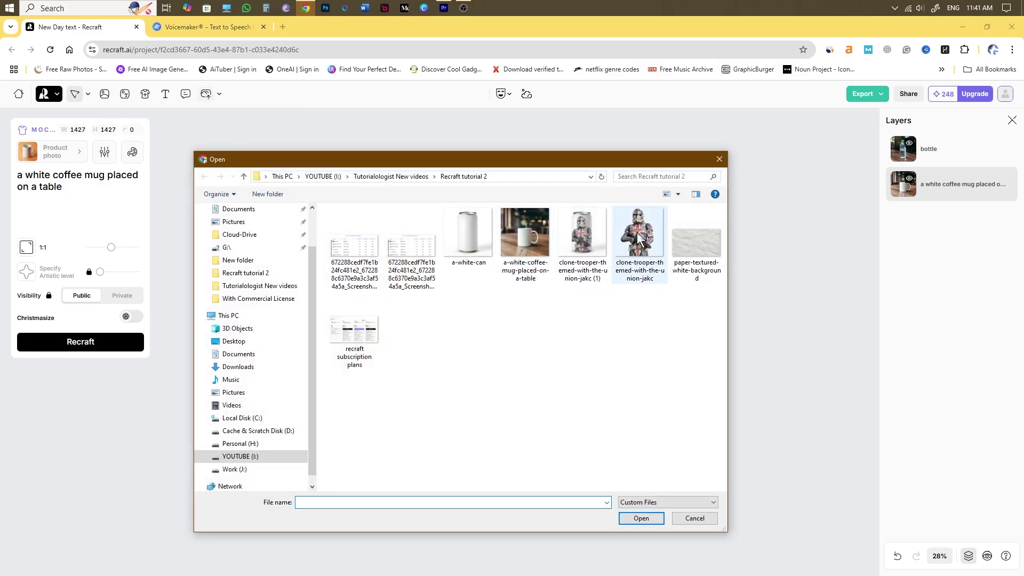
pyautogui.doubleClick(639, 238)
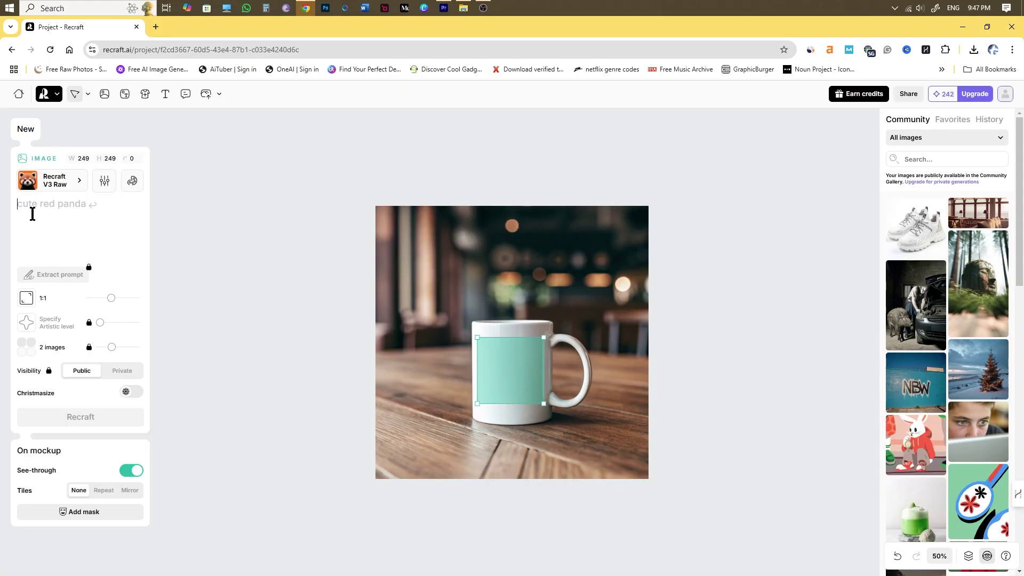
# - Generate a 'New Day text' design on the mug's front, then reselect the mug
pyautogui.write('New Day text')
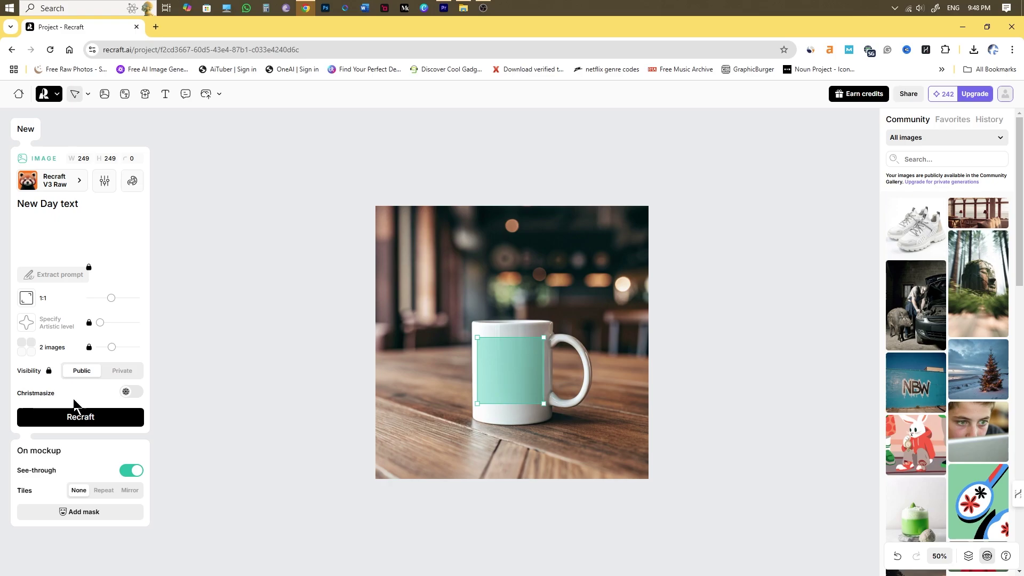
pyautogui.click(76, 412)
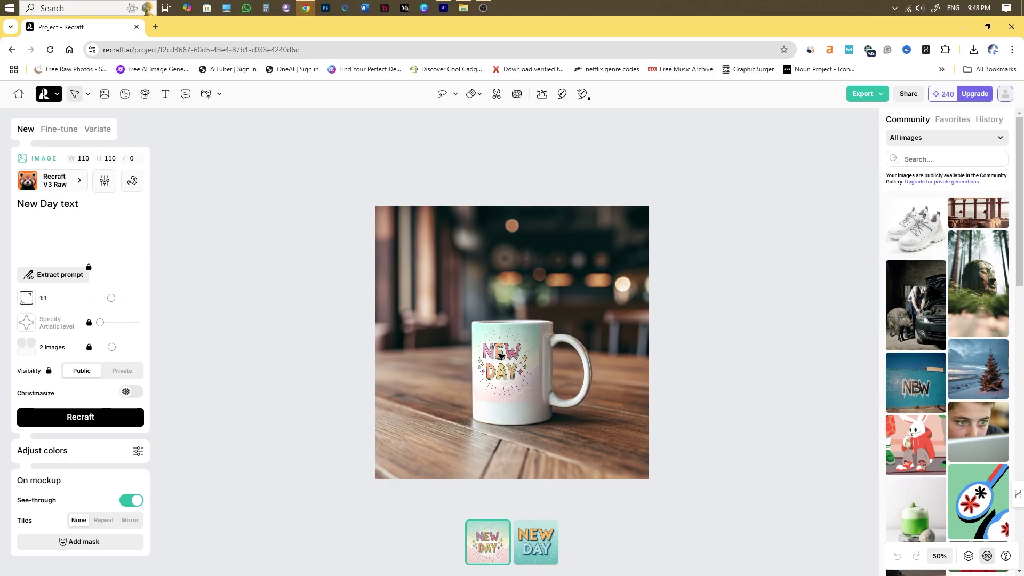
pyautogui.click(761, 414)
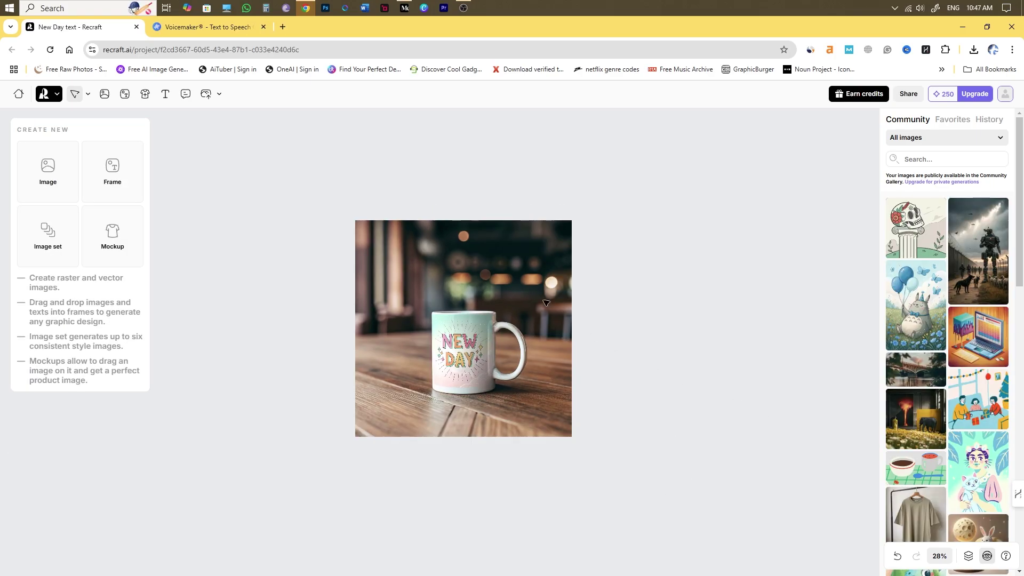
pyautogui.click(546, 303)
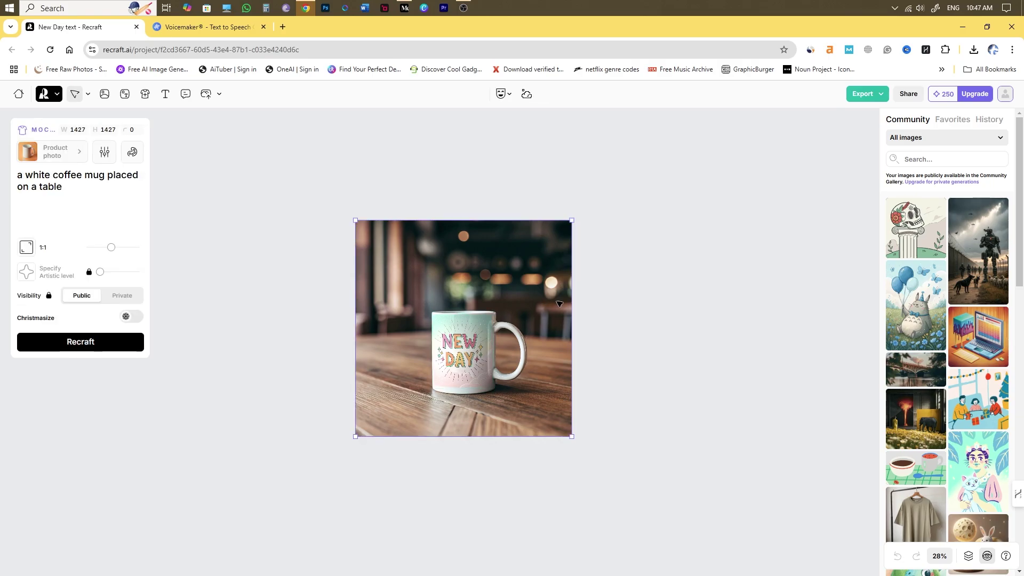
# - Place a second mockup frame right of the mug and generate a 'bottle' mockup
pyautogui.click(711, 347)
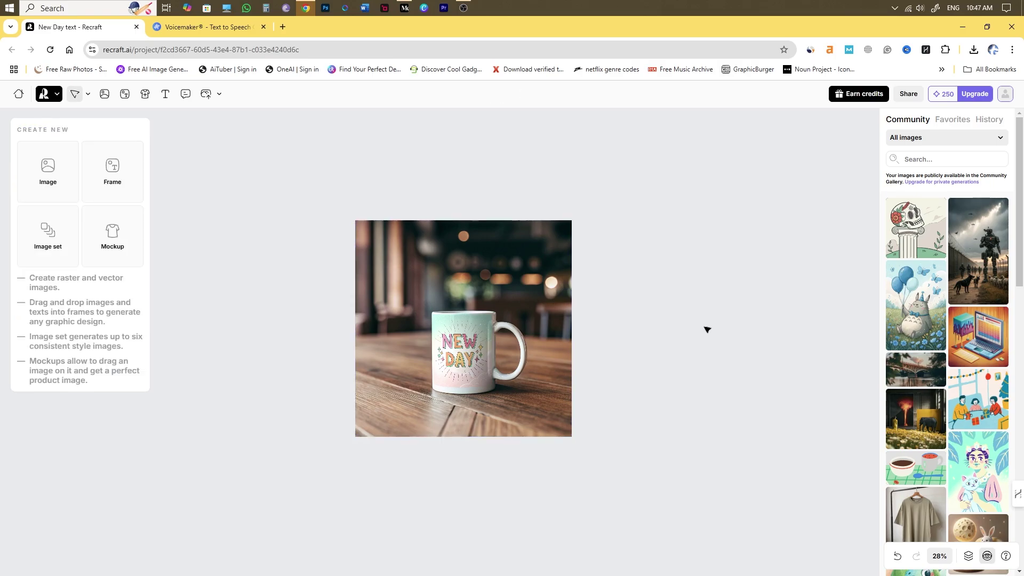
pyautogui.click(111, 240)
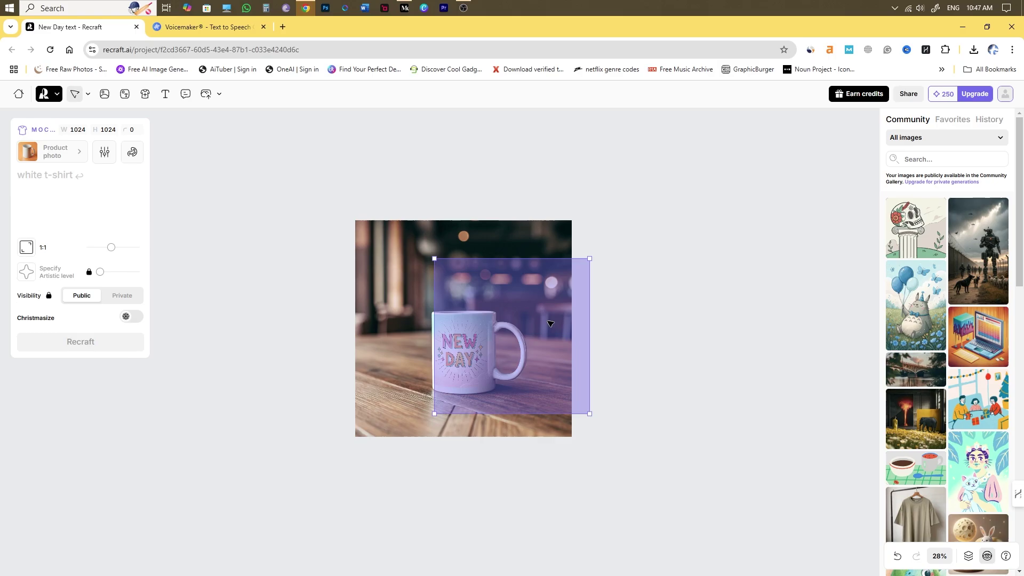
pyautogui.moveTo(550, 324); pyautogui.dragTo(703, 380)
pyautogui.scroll(-3, 730, 327)
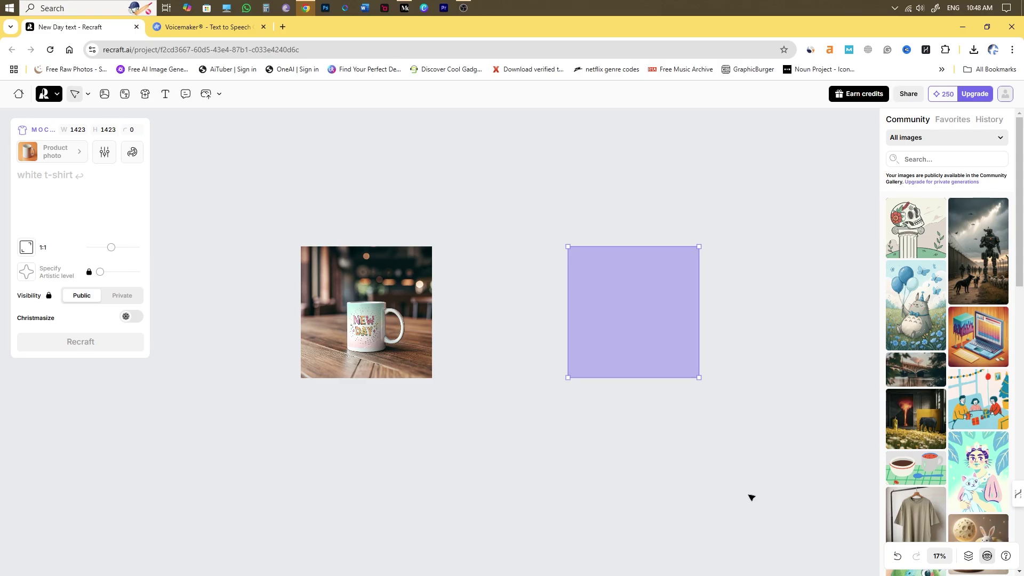
pyautogui.click(43, 174)
pyautogui.write('bottle')
pyautogui.press('Return')
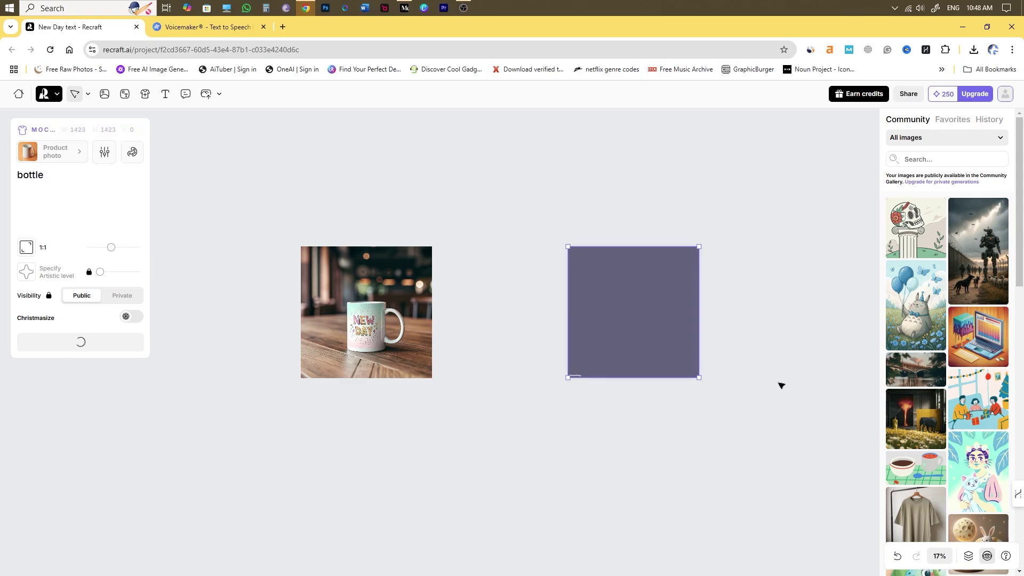
pyautogui.click(779, 384)
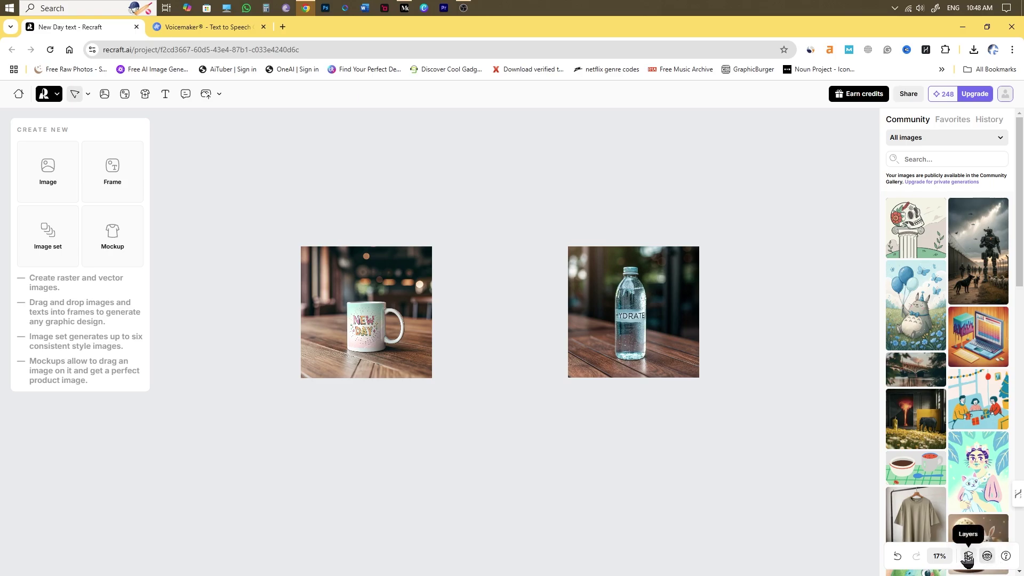
# - Toggle the bottle and mug layers' visibility, then add a Mockup frame in another project
pyautogui.click(969, 556)
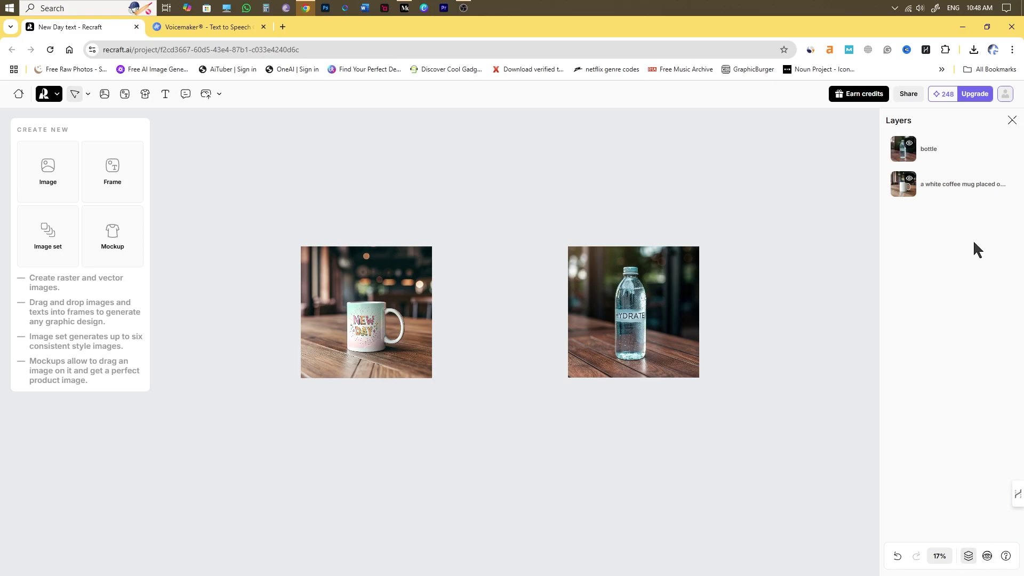
pyautogui.click(910, 144)
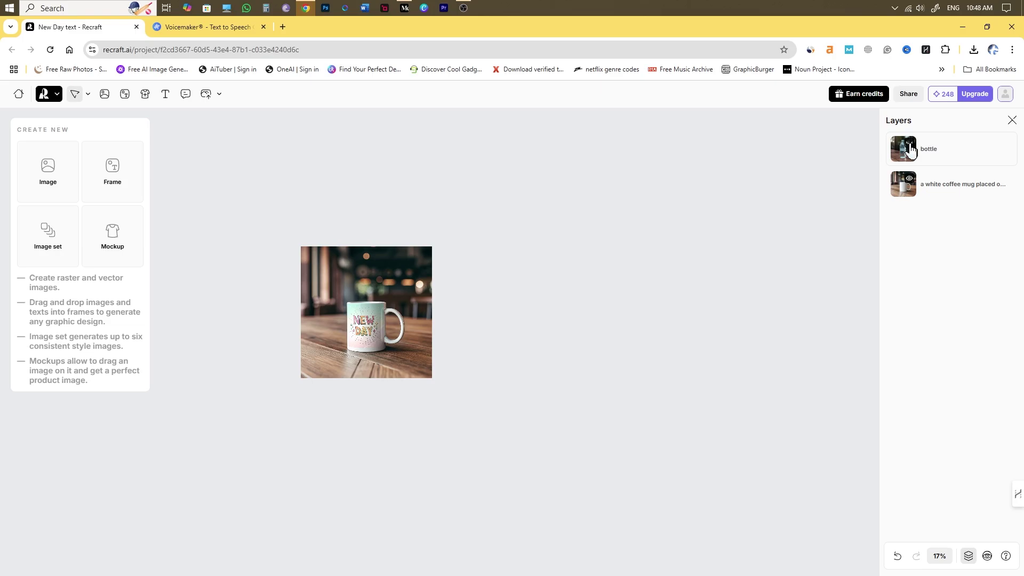
pyautogui.click(910, 147)
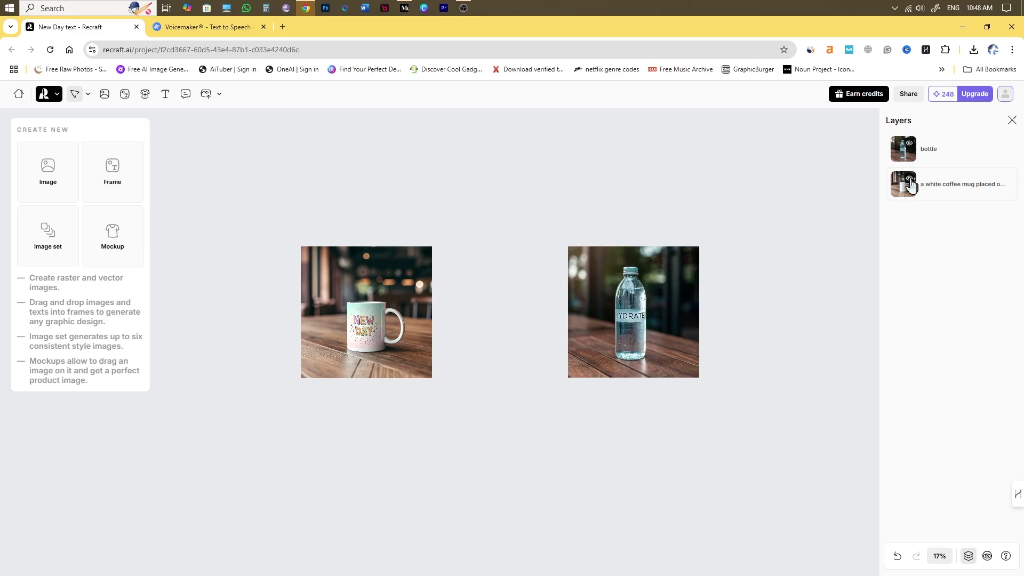
pyautogui.click(910, 180)
pyautogui.click(910, 181)
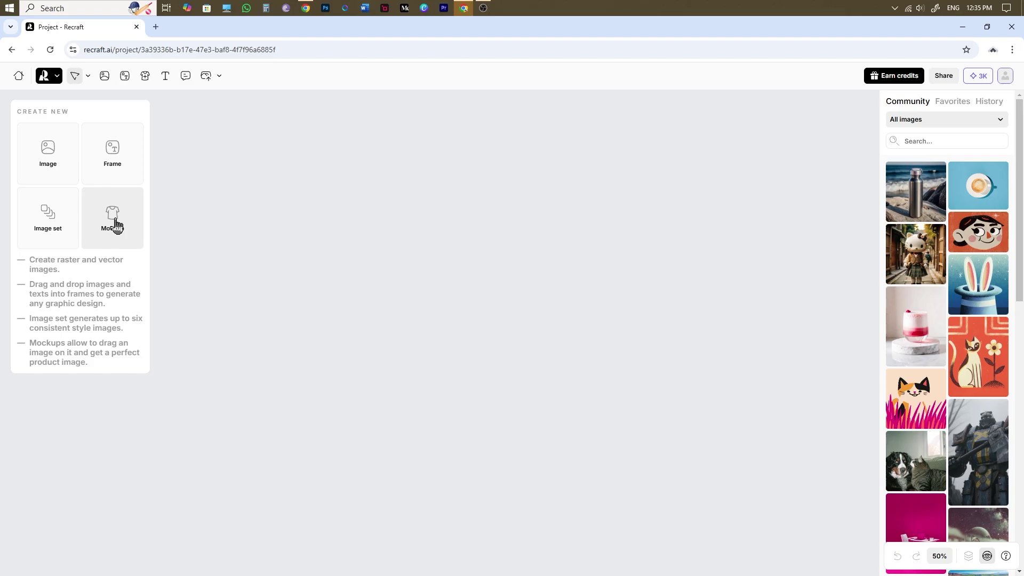
pyautogui.click(114, 223)
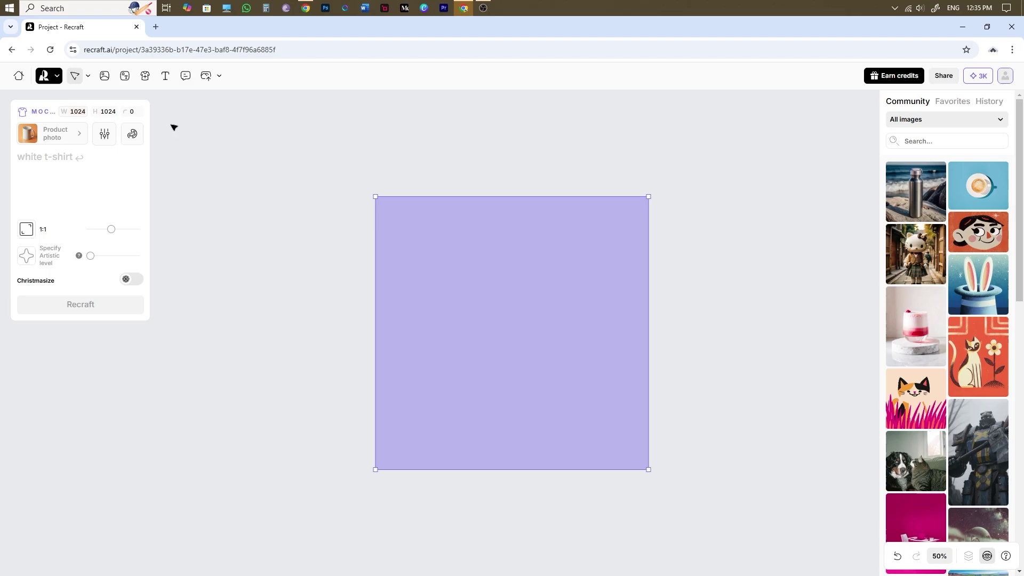
# - Try a 3000×3000 frame size, then undo back to the 1024 square
pyautogui.write('3')
pyautogui.write('000')
pyautogui.click(107, 112)
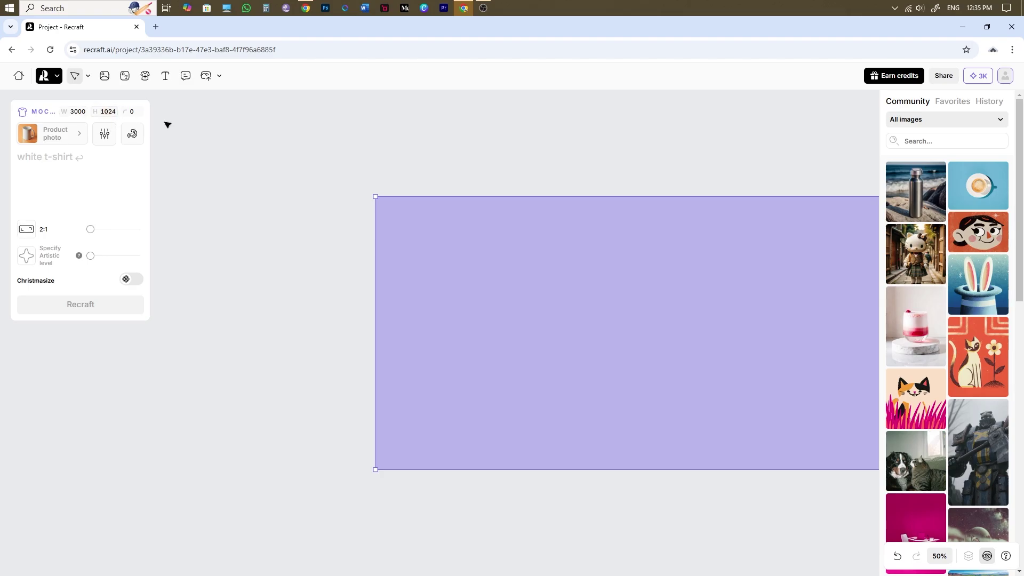
pyautogui.write('3000')
pyautogui.press('Return')
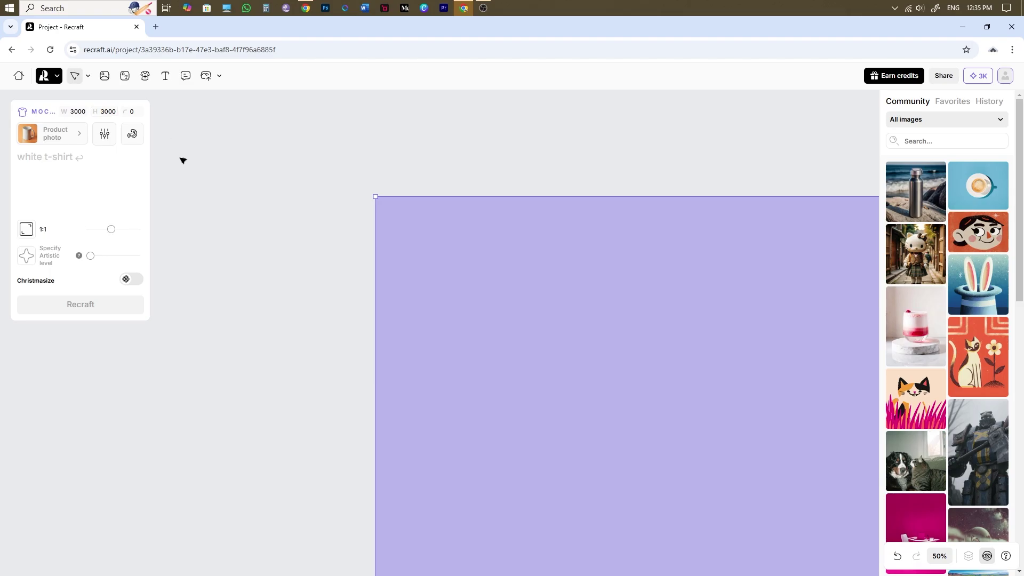
pyautogui.scroll(-5, 359, 240)
pyautogui.hotkey('ctrl', 'z')
pyautogui.hotkey('ctrl', 'z')
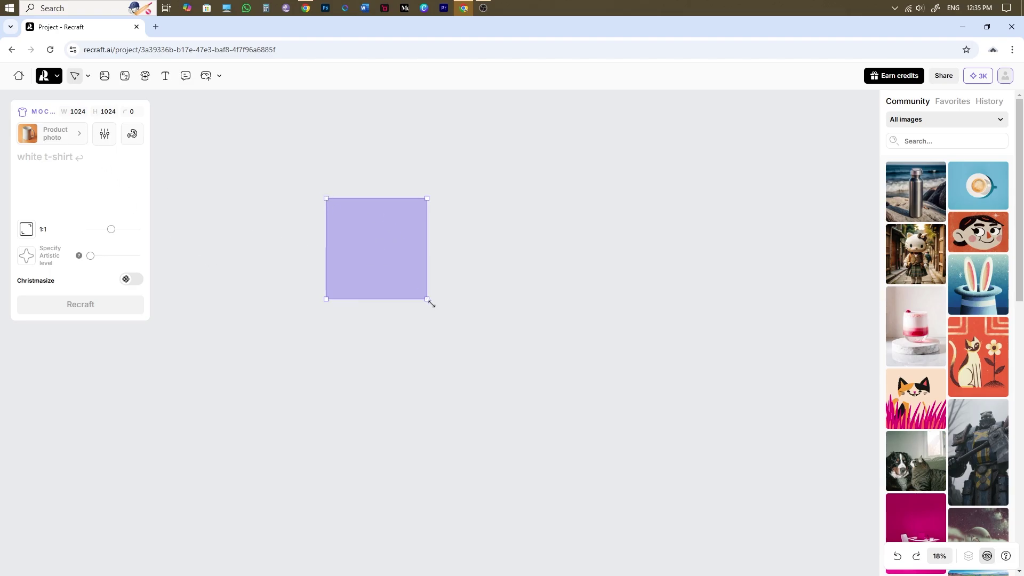
# - Enlarge the frame and set a 14:10 landscape ratio, reaching 4720×3372
pyautogui.moveTo(431, 303); pyautogui.dragTo(564, 434)
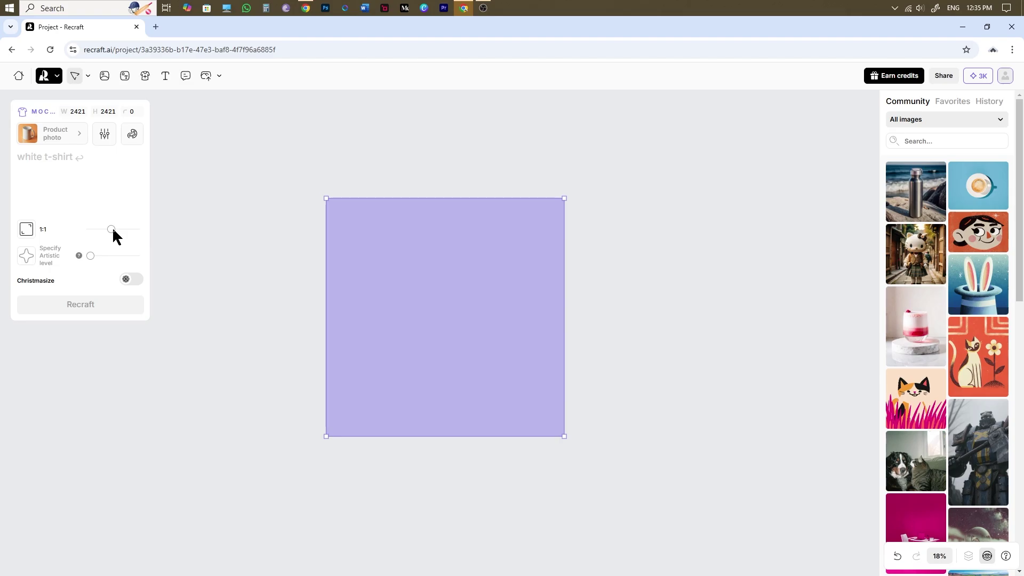
pyautogui.moveTo(111, 230); pyautogui.dragTo(97, 230)
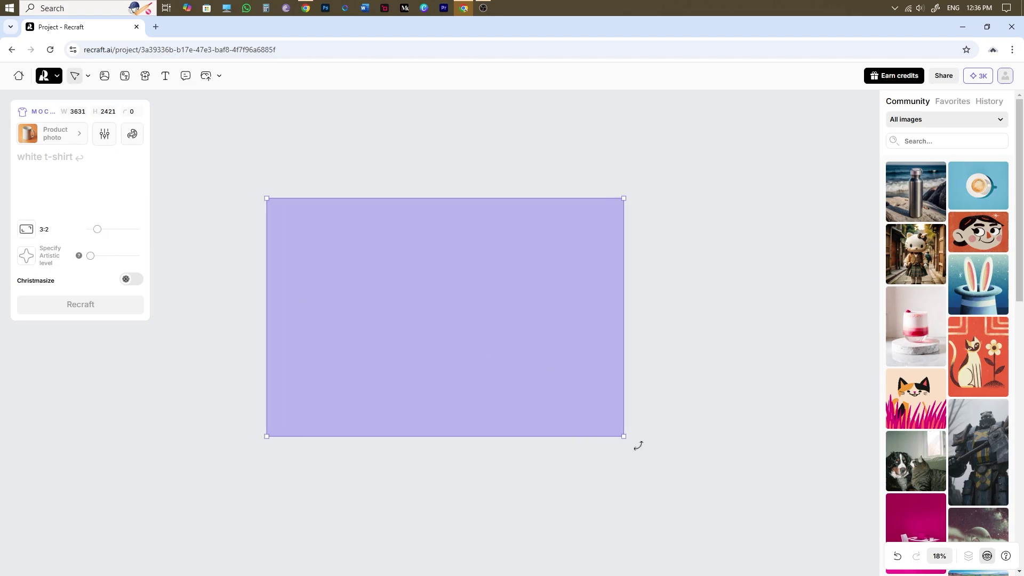
pyautogui.moveTo(624, 437); pyautogui.dragTo(741, 487)
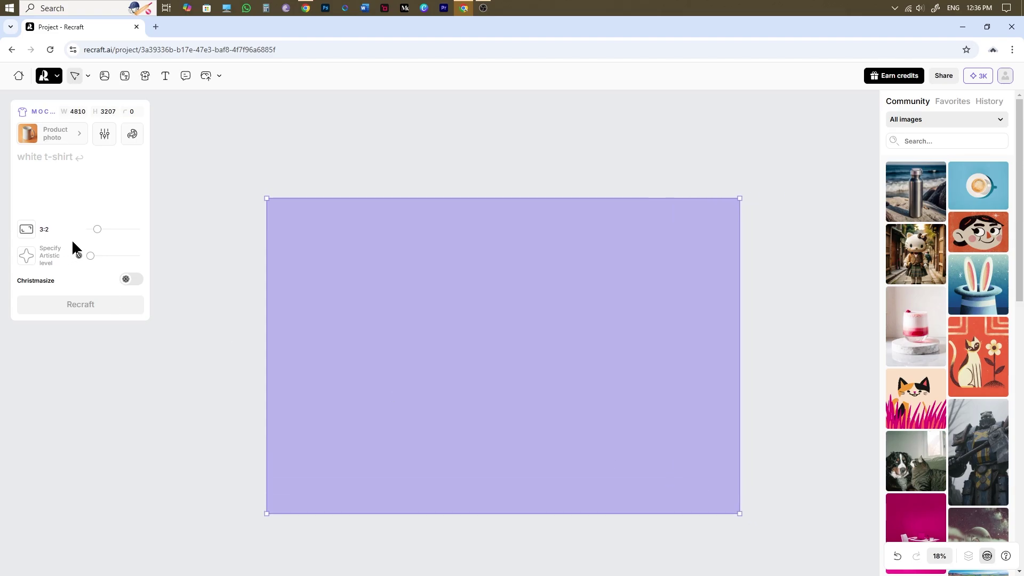
pyautogui.moveTo(98, 230)
pyautogui.mouseDown()
pyautogui.moveTo(116, 234)
pyautogui.moveTo(101, 233)
pyautogui.mouseUp()
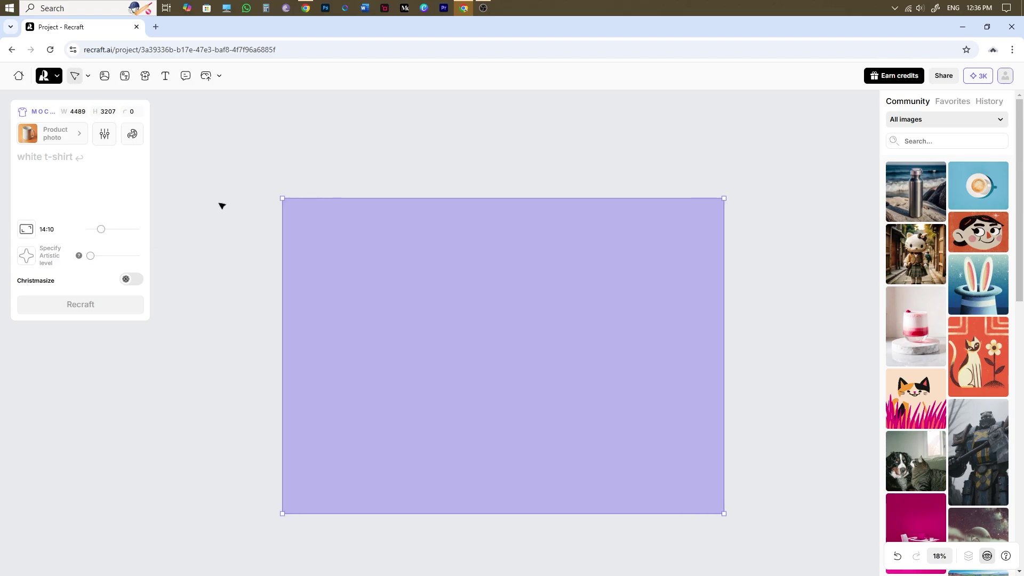
pyautogui.moveTo(283, 198); pyautogui.dragTo(261, 204)
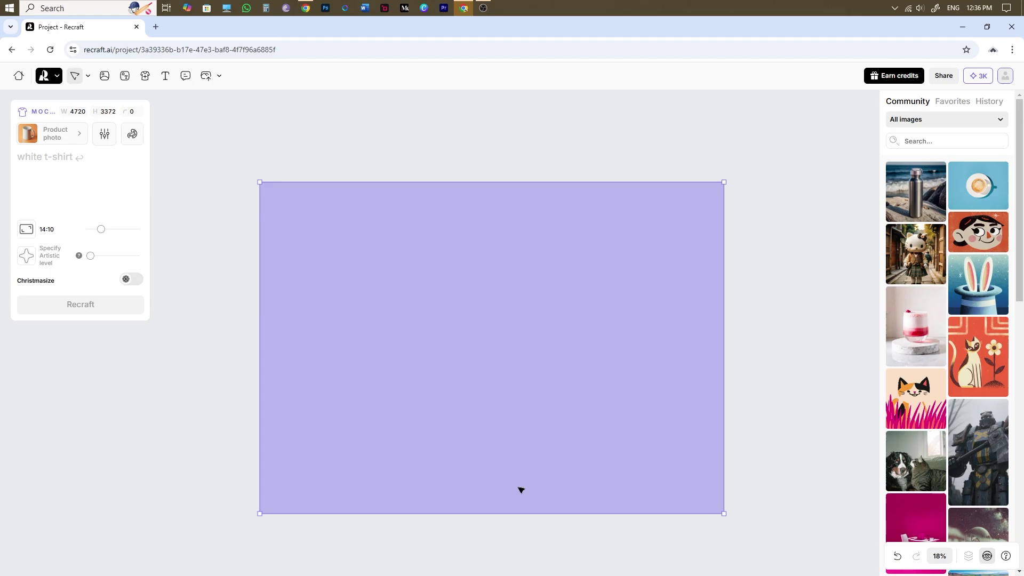
# - Generate a 'white t-shirt' mockup and delete the placeholder design square
pyautogui.click(35, 156)
pyautogui.write('white t-shi')
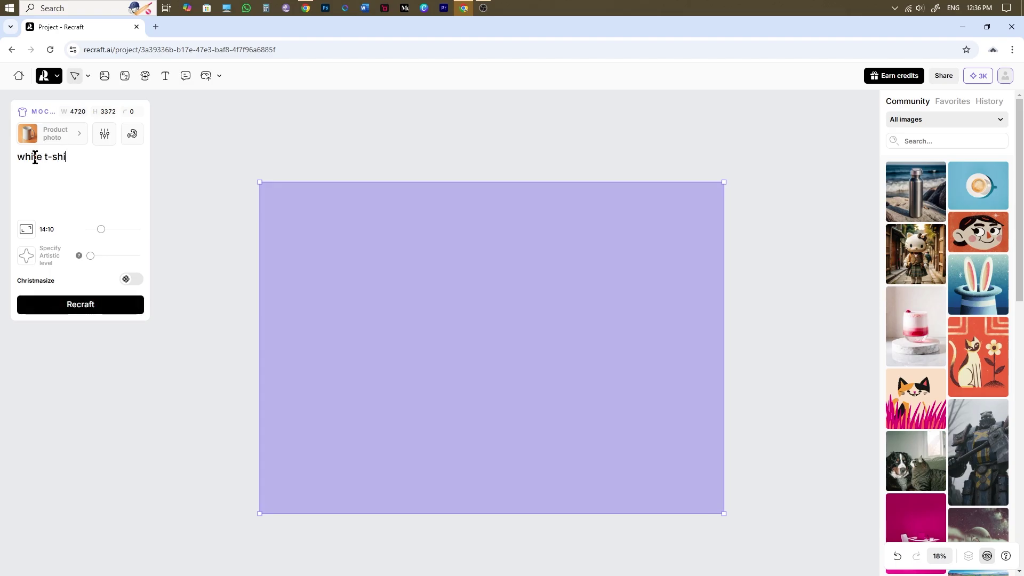
pyautogui.write('rt')
pyautogui.press('Return')
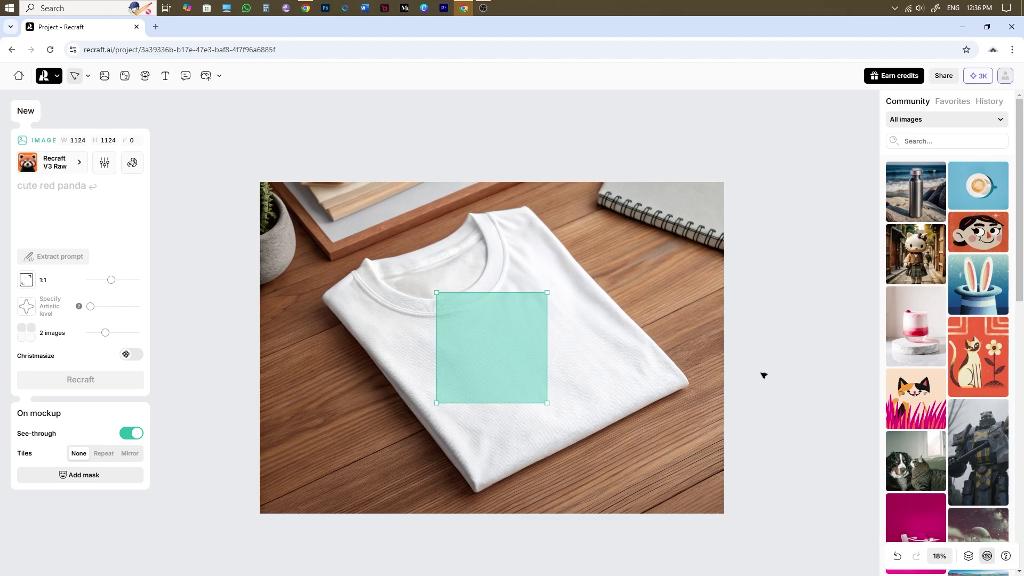
pyautogui.moveTo(511, 345); pyautogui.dragTo(811, 293)
pyautogui.press('Delete')
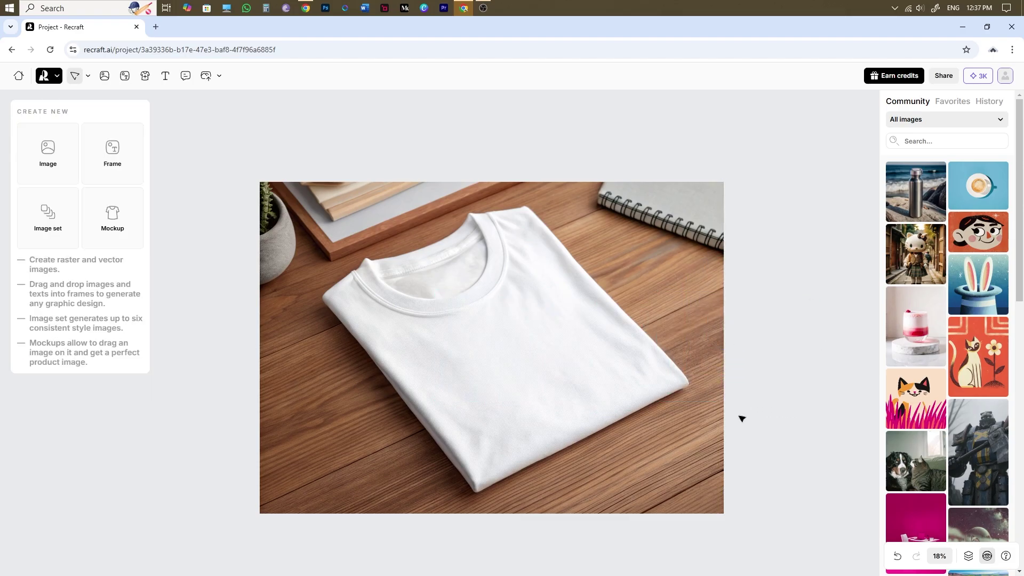
# - Import the clone trooper PNG onto the shirt and enlarge it to 3830 square
pyautogui.click(206, 75)
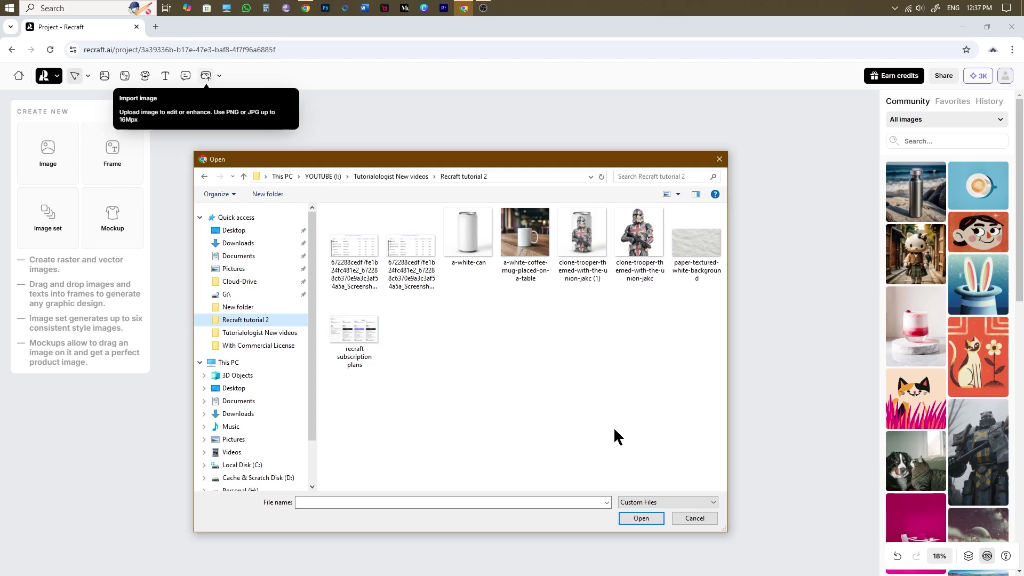
pyautogui.click(647, 250)
pyautogui.doubleClick(647, 249)
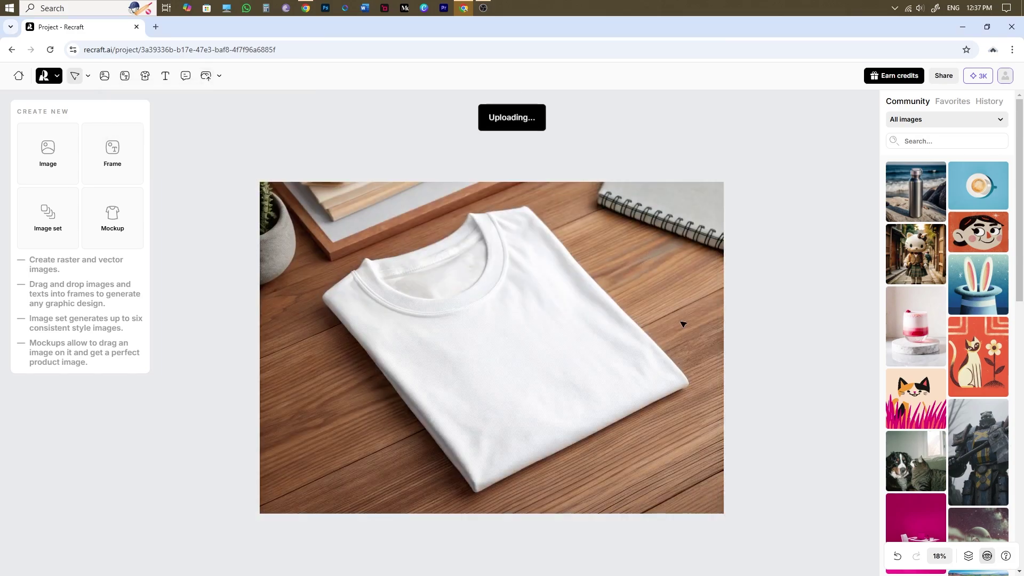
pyautogui.click(677, 293)
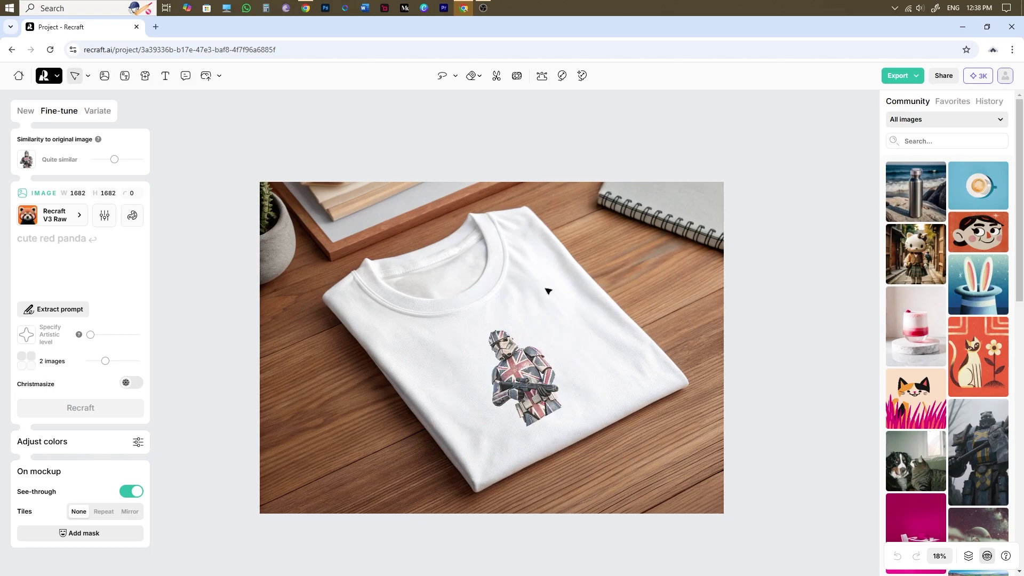
pyautogui.moveTo(630, 399); pyautogui.dragTo(712, 421)
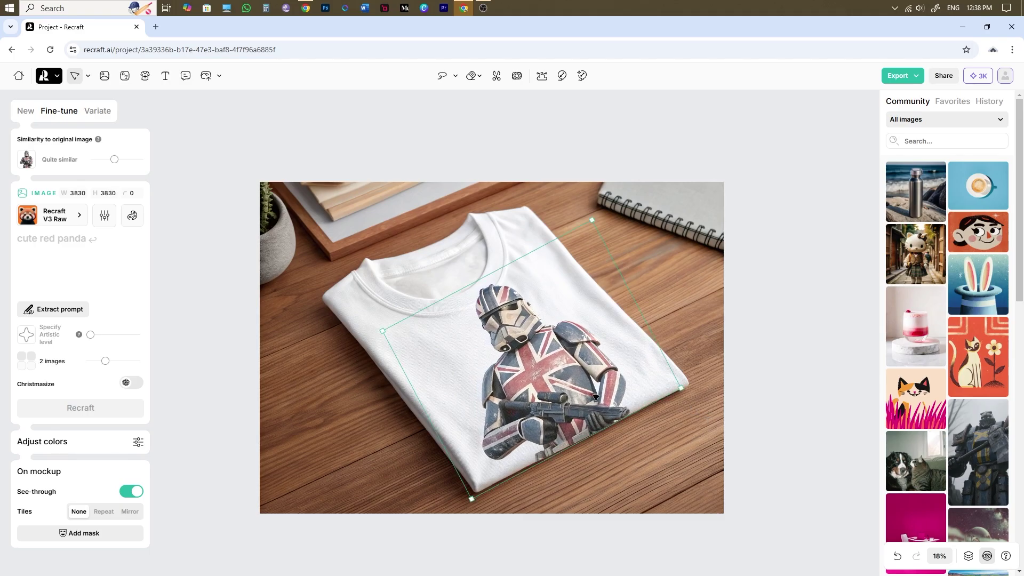
pyautogui.moveTo(578, 385); pyautogui.dragTo(573, 400)
pyautogui.click(757, 327)
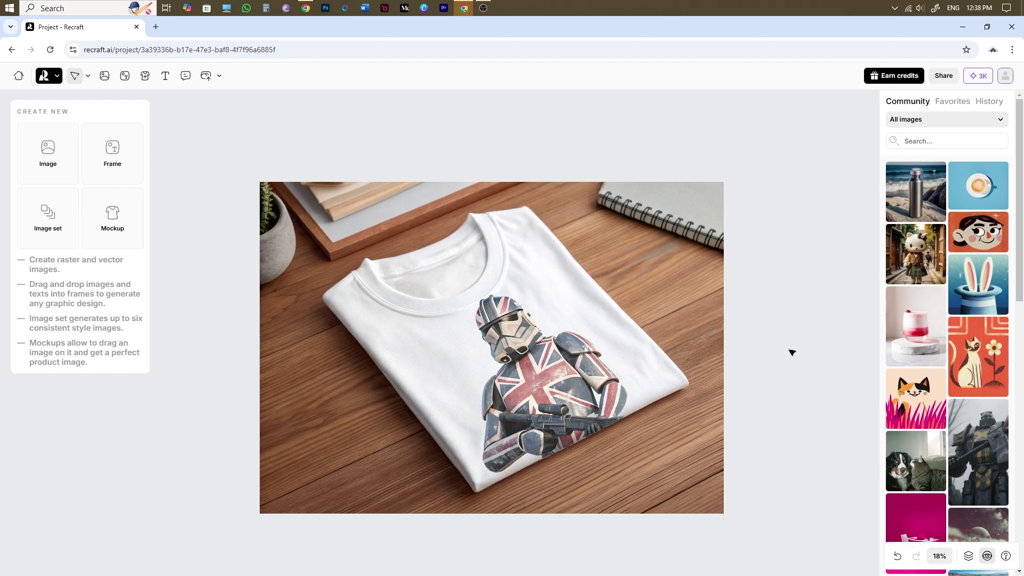
# - Place a new mockup frame above the shirt and generate a 'creased t shirt' mockup
pyautogui.moveTo(110, 219); pyautogui.dragTo(788, 167)
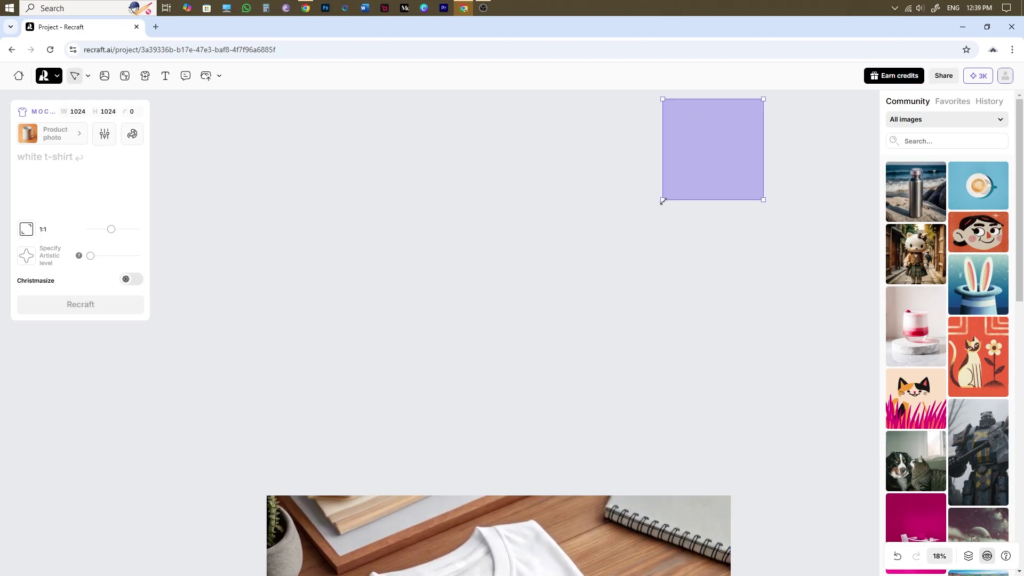
pyautogui.click(31, 159)
pyautogui.write('creased t shirt')
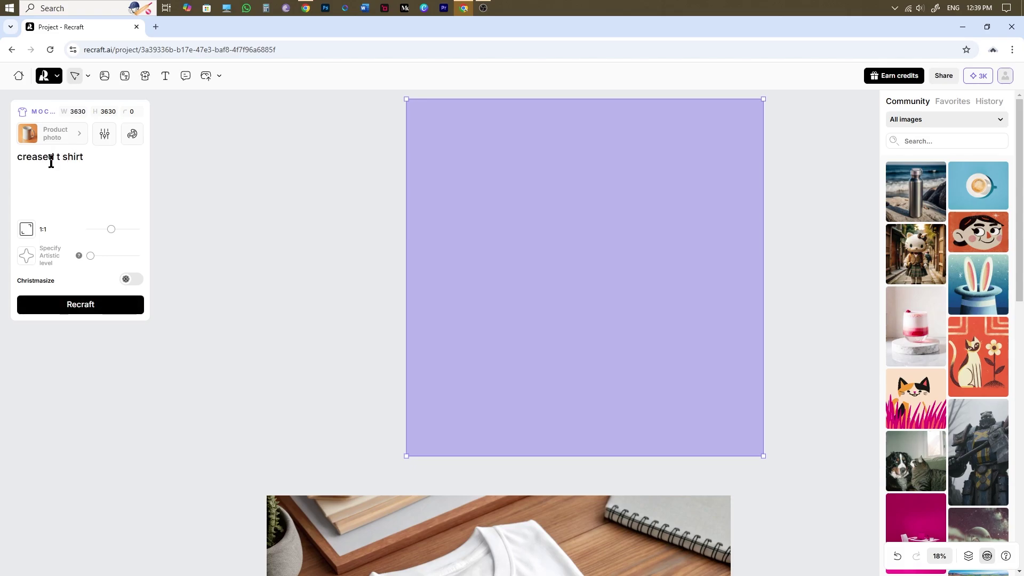
pyautogui.click(80, 305)
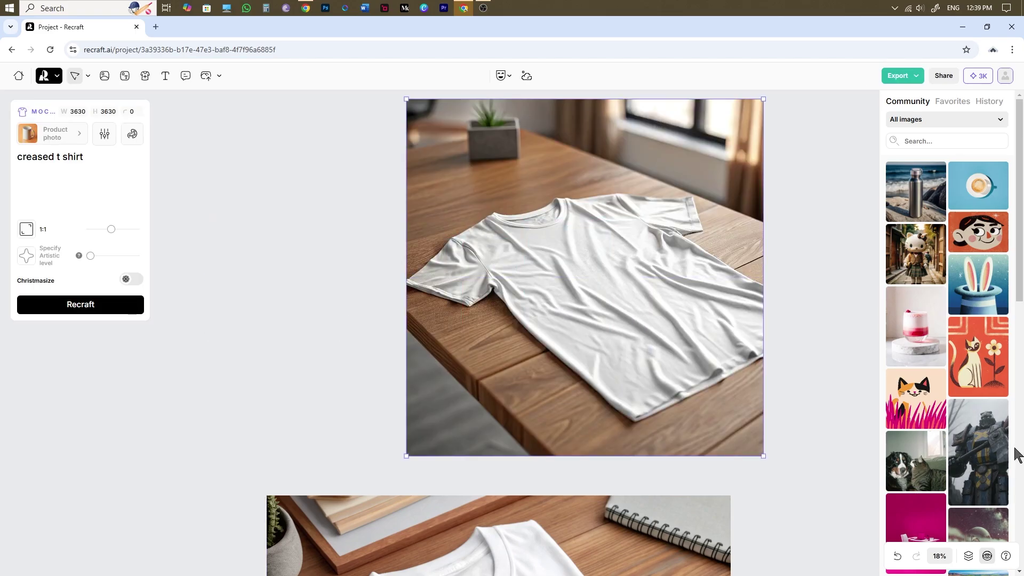
pyautogui.scroll(-5, 909, 367)
pyautogui.scroll(-5, 908, 367)
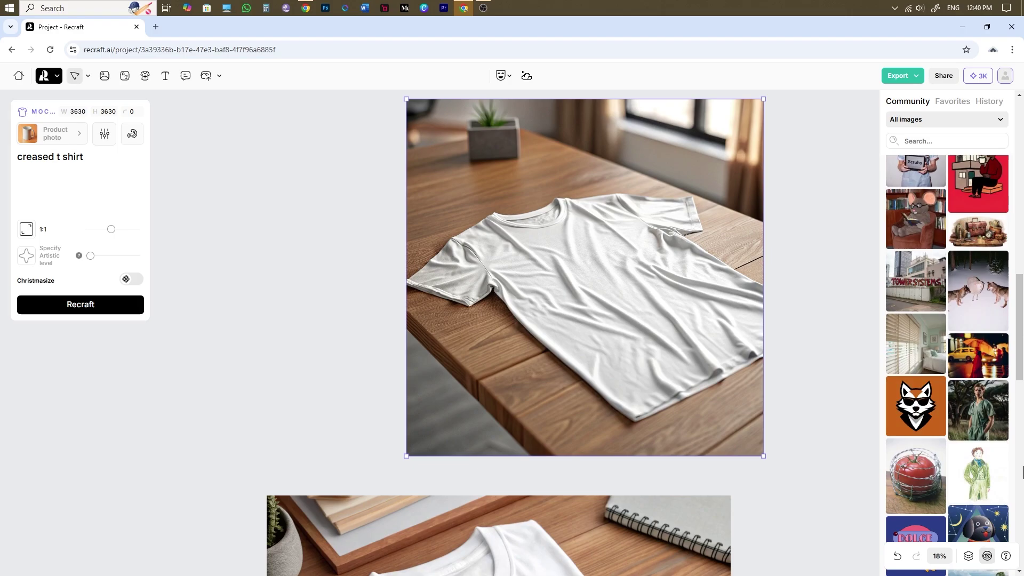
pyautogui.scroll(-2, 918, 429)
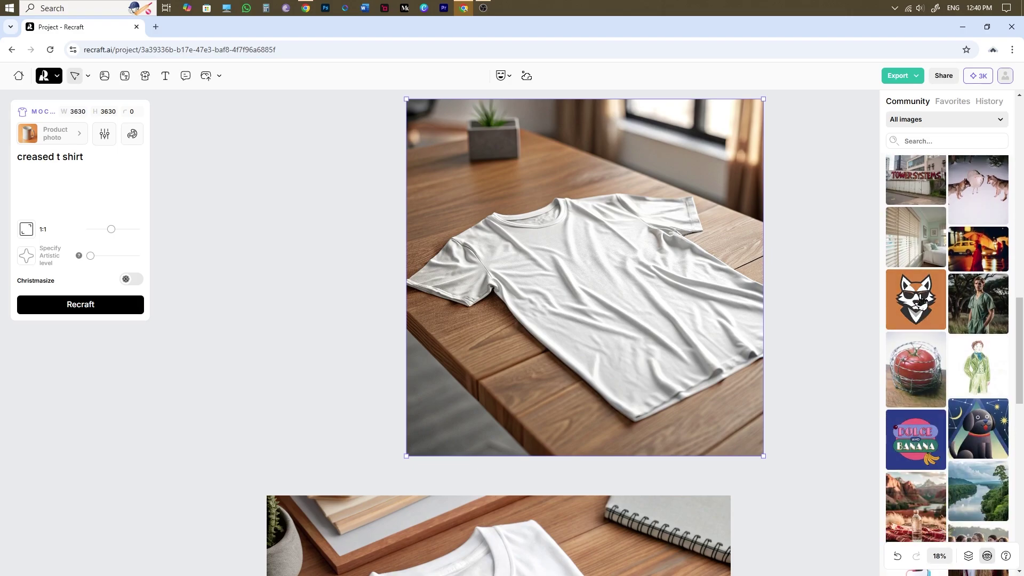
# - Put the wolf-with-sunglasses logo on the creased shirt, remove its orange background, then tilt it and enlarge it to 1116
pyautogui.click(916, 300)
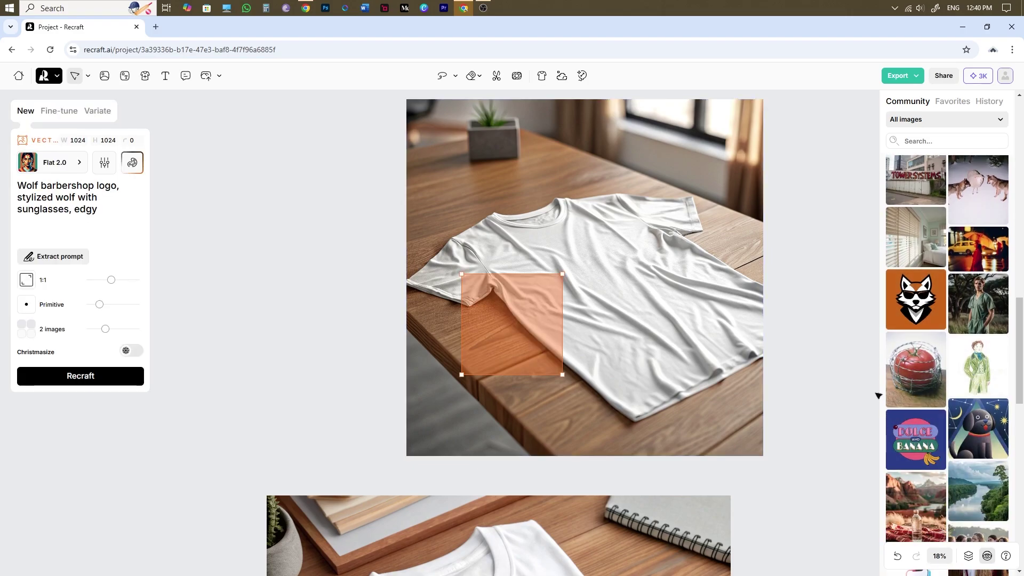
pyautogui.click(497, 77)
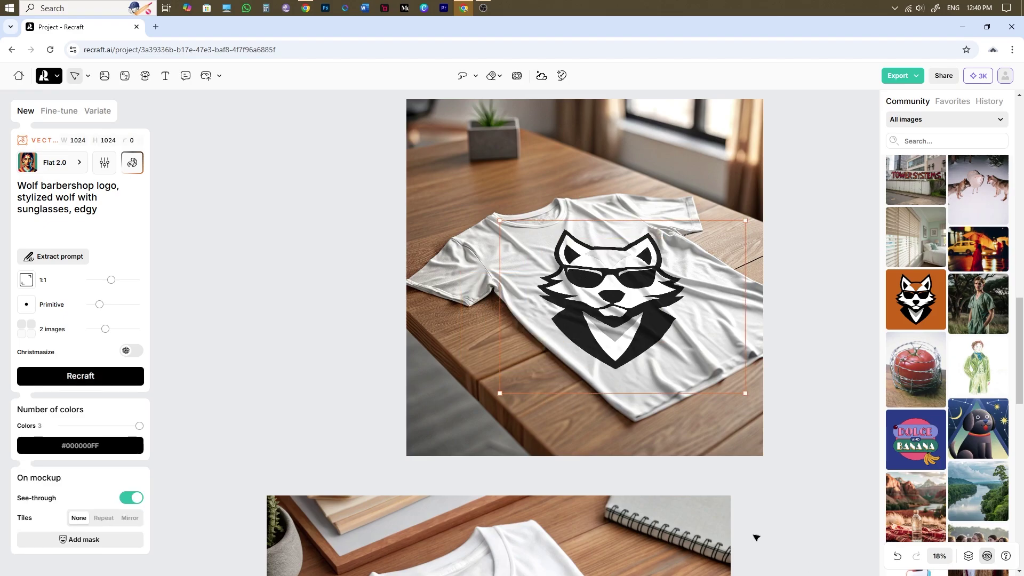
pyautogui.moveTo(755, 397); pyautogui.dragTo(755, 295)
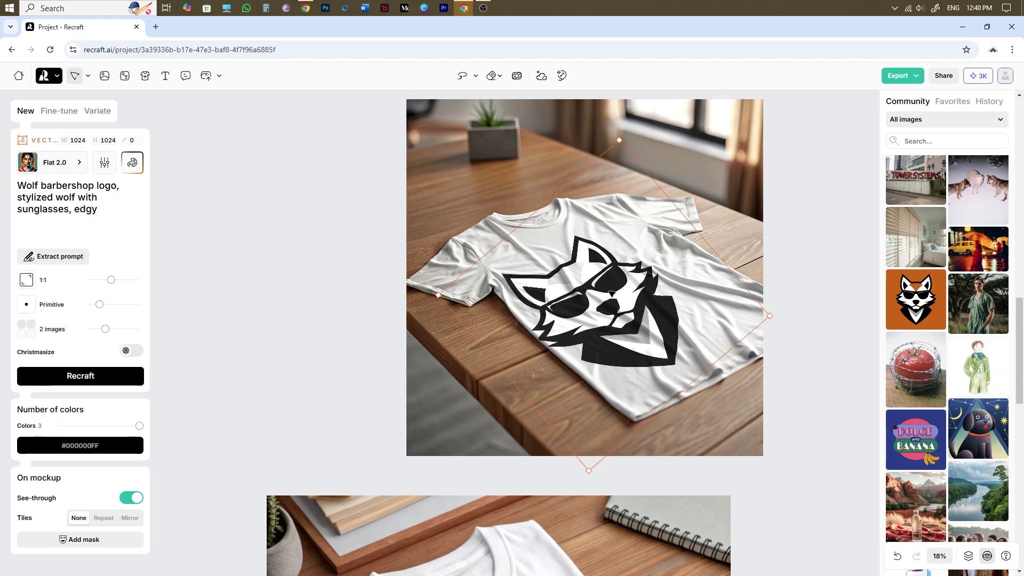
pyautogui.moveTo(613, 309); pyautogui.dragTo(617, 288)
pyautogui.moveTo(598, 439); pyautogui.dragTo(603, 459)
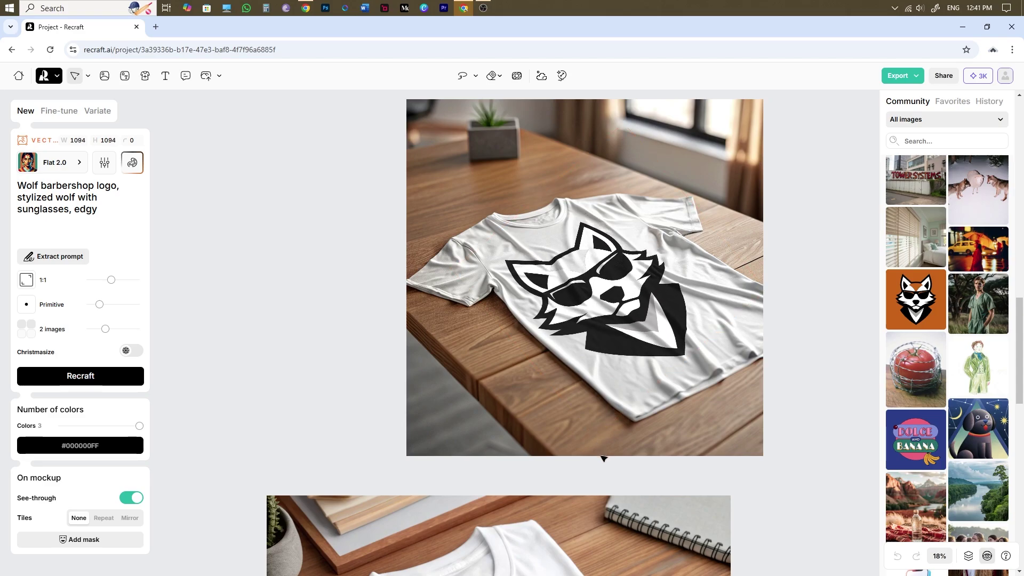
pyautogui.moveTo(664, 328); pyautogui.dragTo(668, 330)
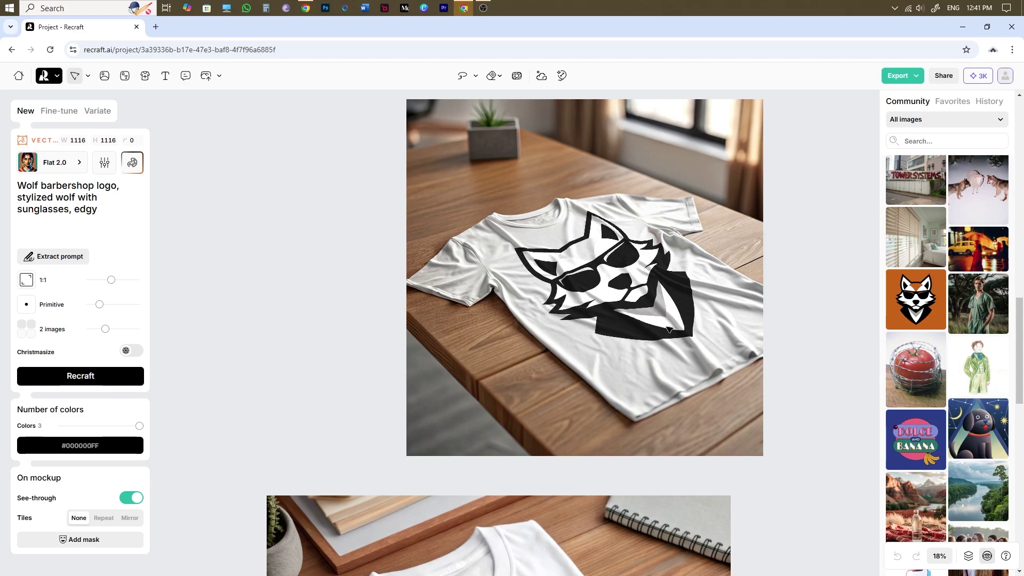
pyautogui.click(826, 323)
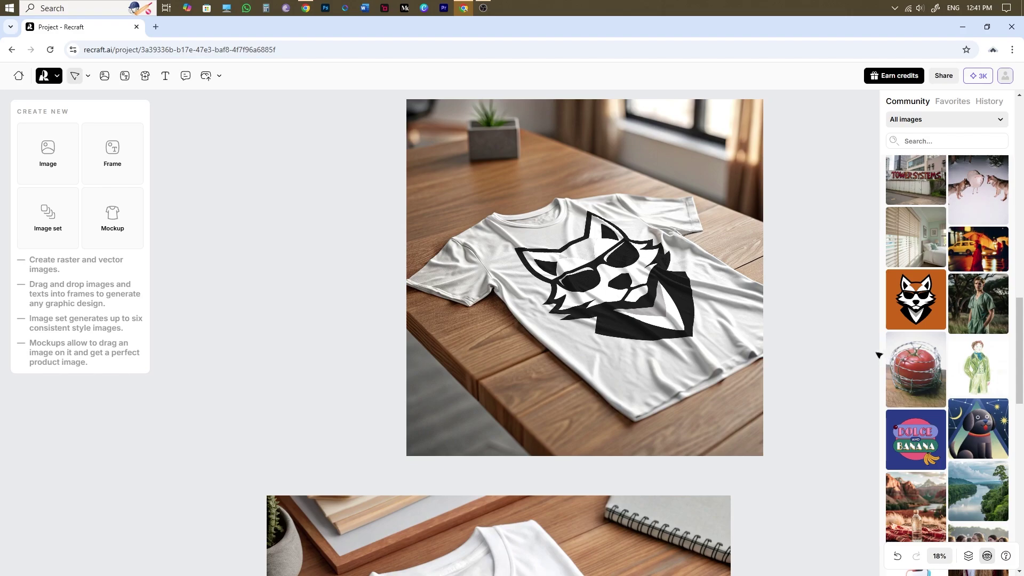